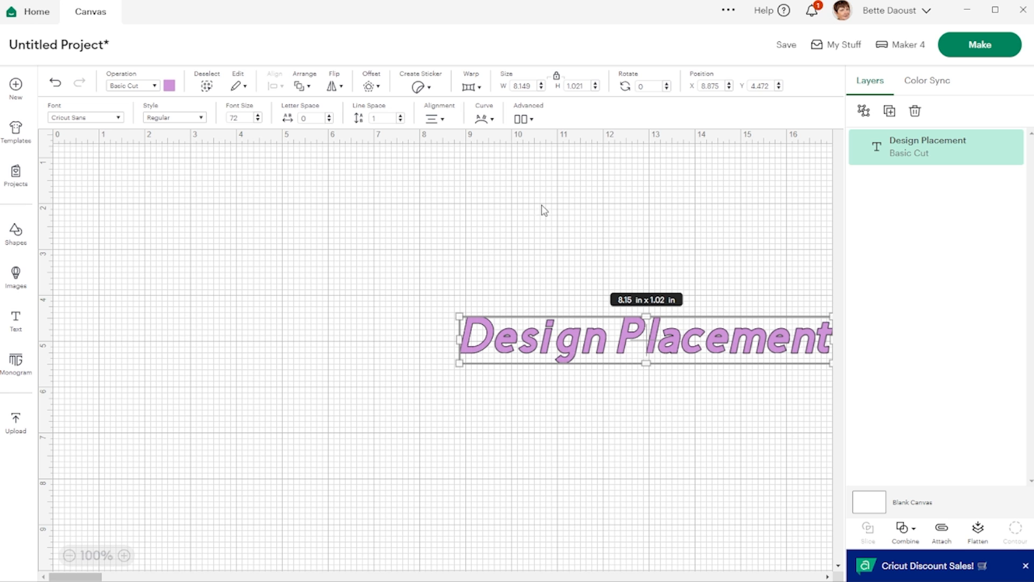
- Insert a 2 in × 2 in square from the free shapes and color it salmon pink
left_click(505, 200)
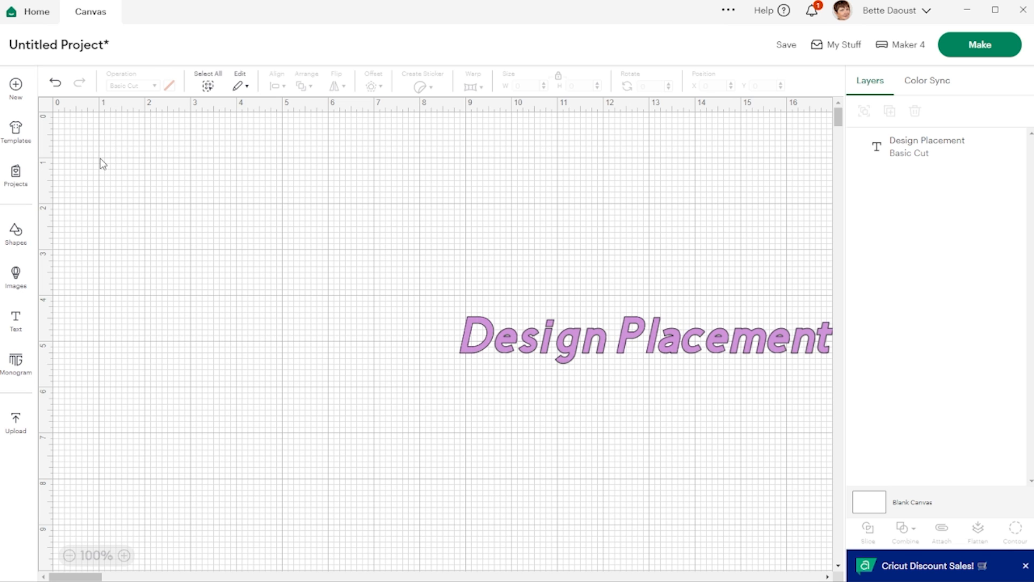
left_click(15, 239)
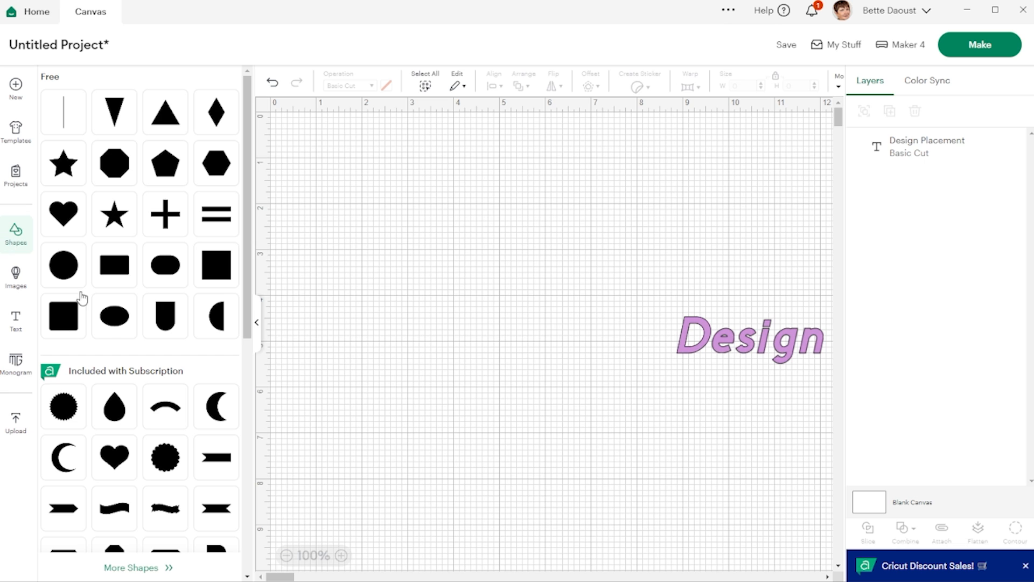
left_click(216, 265)
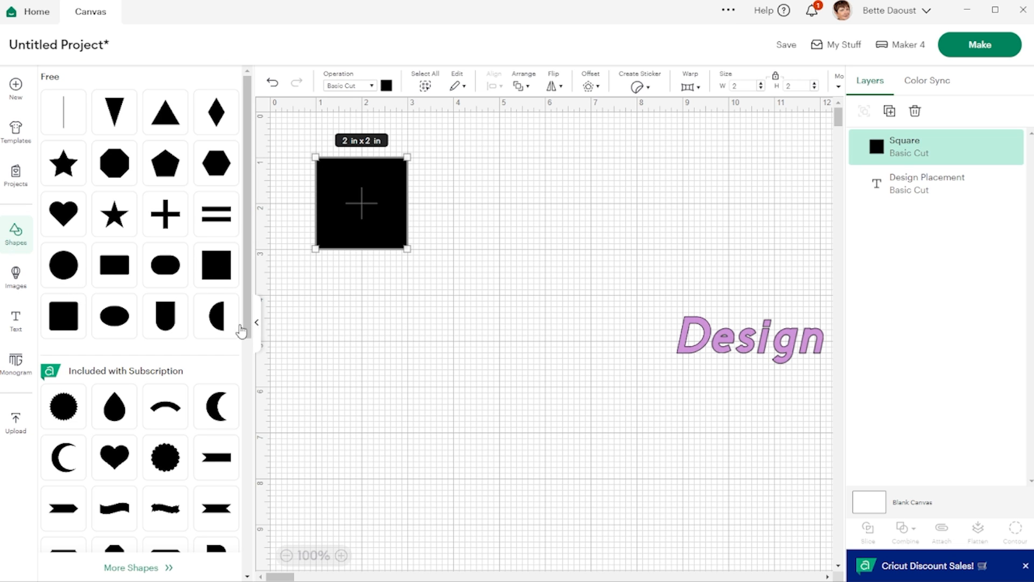
left_click(259, 325)
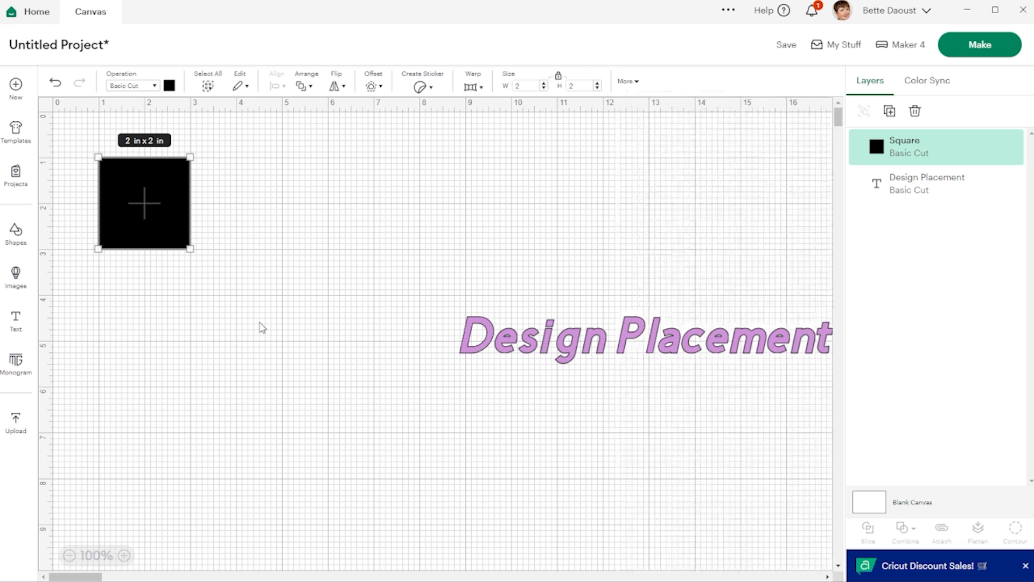
left_click(169, 88)
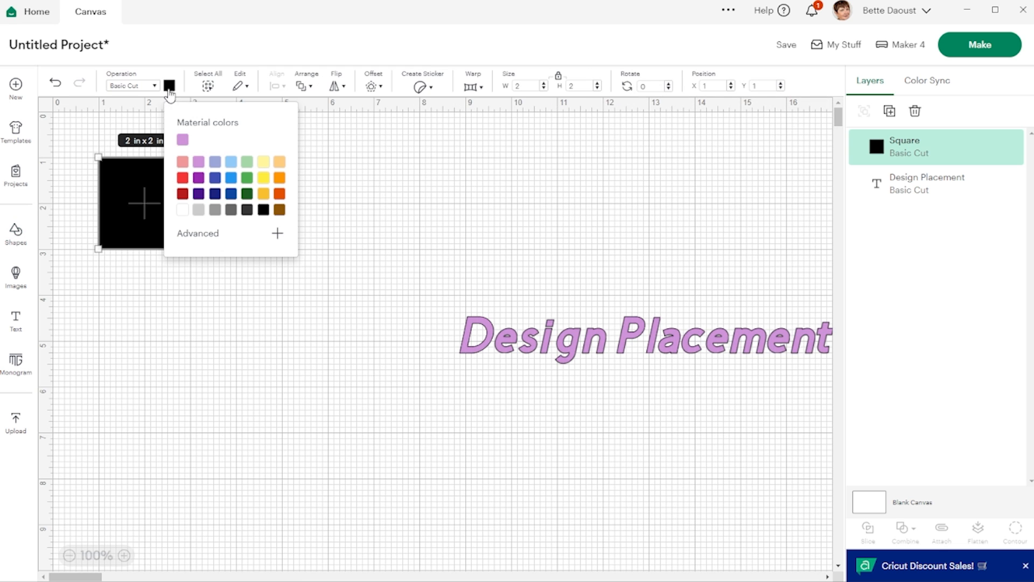
left_click(182, 161)
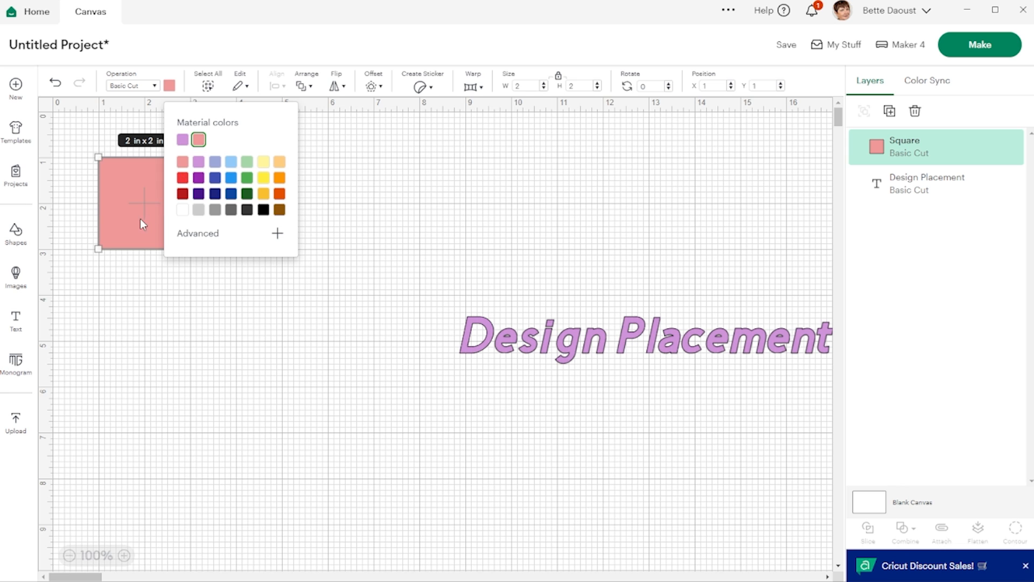
- Duplicate the salmon square three times
left_click(890, 112)
left_click(890, 112)
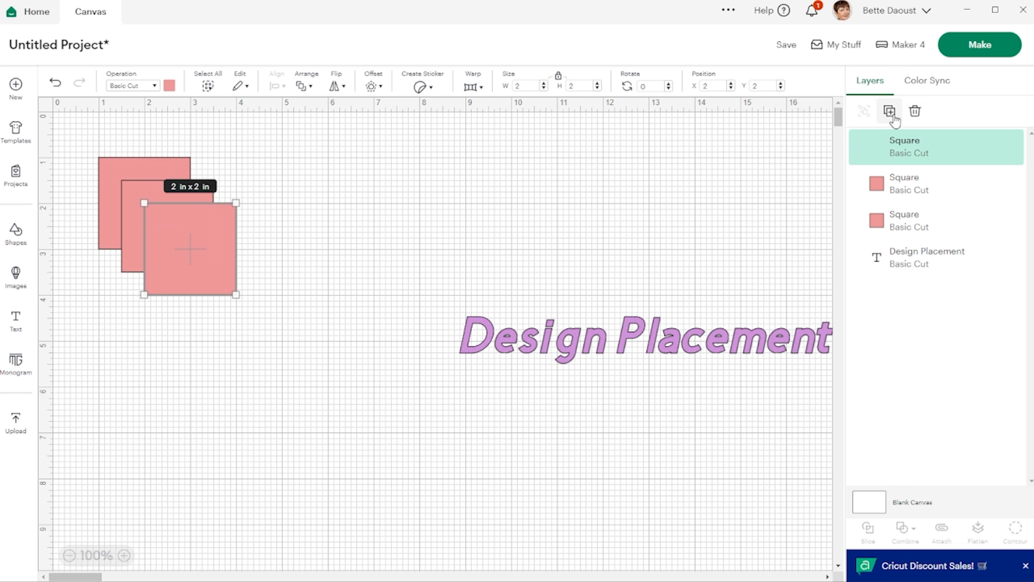
left_click(890, 111)
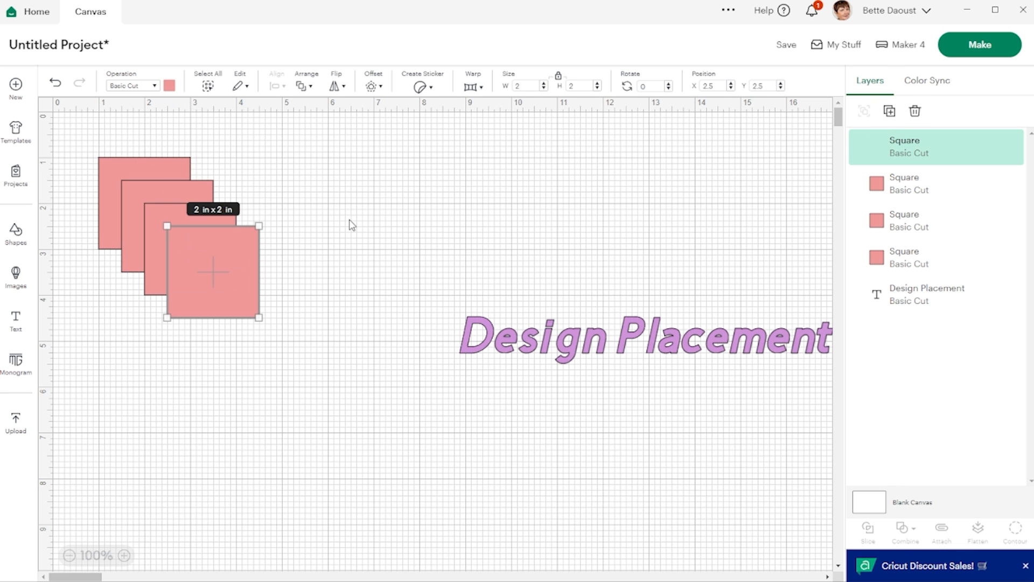
- Recolor the top duplicate lavender blue and move it to the right, near the text
left_click(169, 85)
left_click(215, 161)
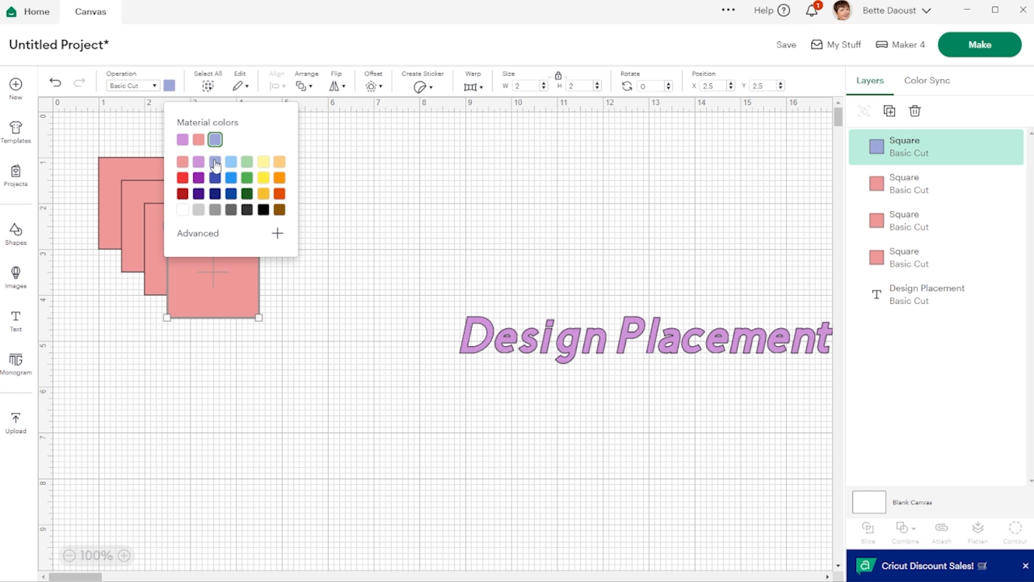
left_click_drag(239, 308, 451, 260)
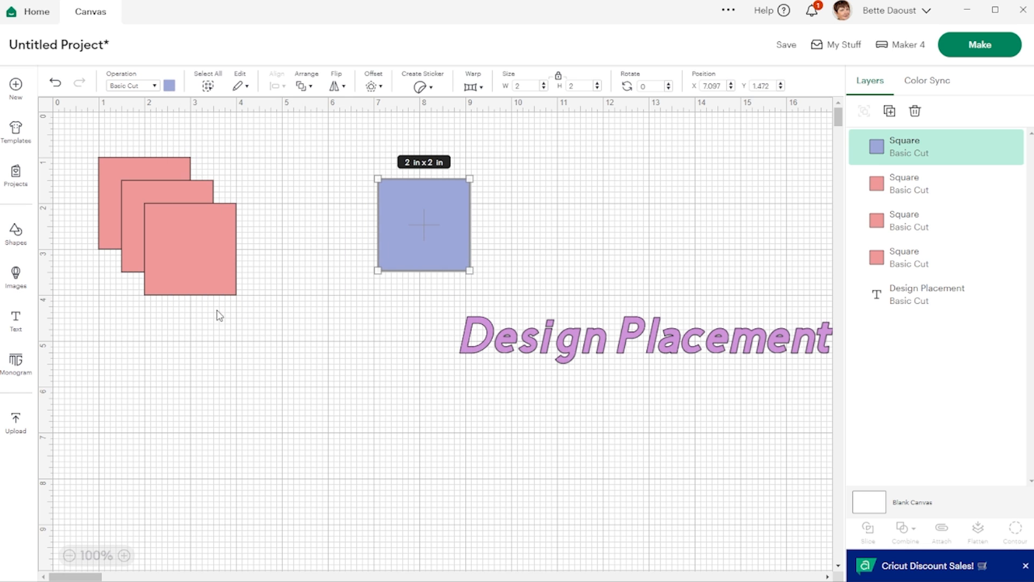
- Recolor the next duplicate pale yellow and move it below the lavender square
left_click(215, 264)
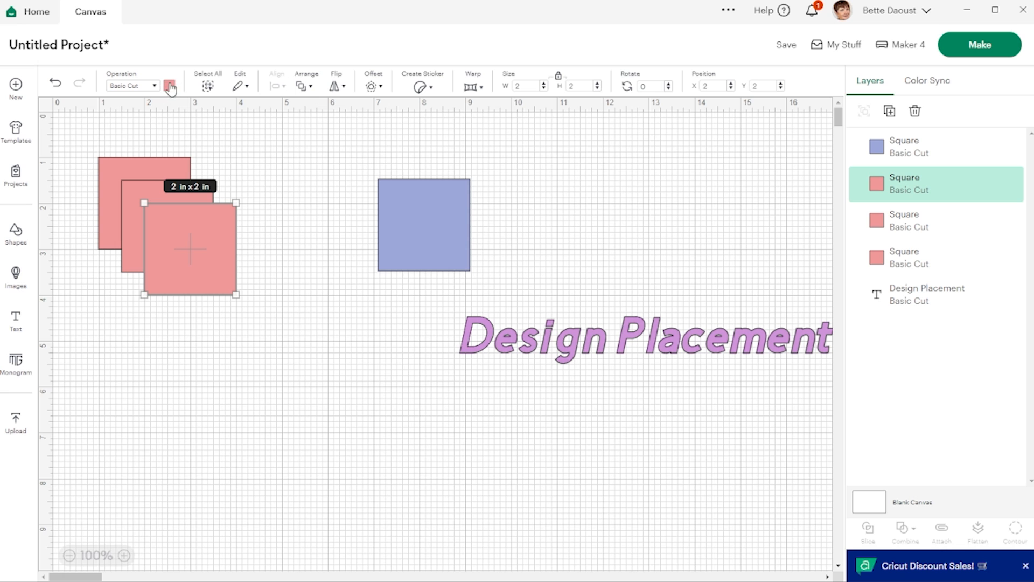
left_click(170, 87)
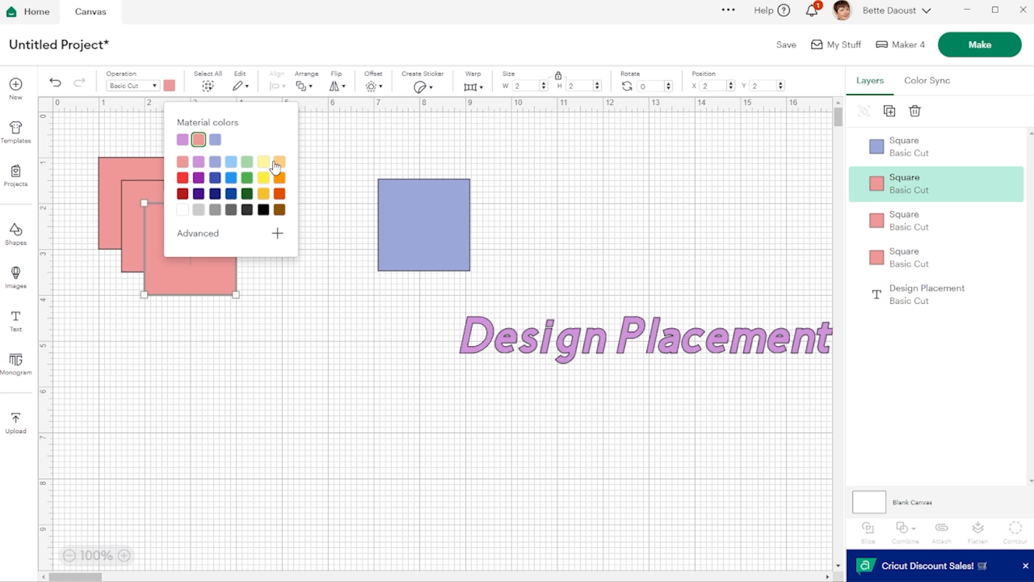
left_click(266, 164)
left_click_drag(195, 278, 383, 330)
- Recolor the third duplicate bright blue and move it to the right of the remaining salmon square
left_click(164, 237)
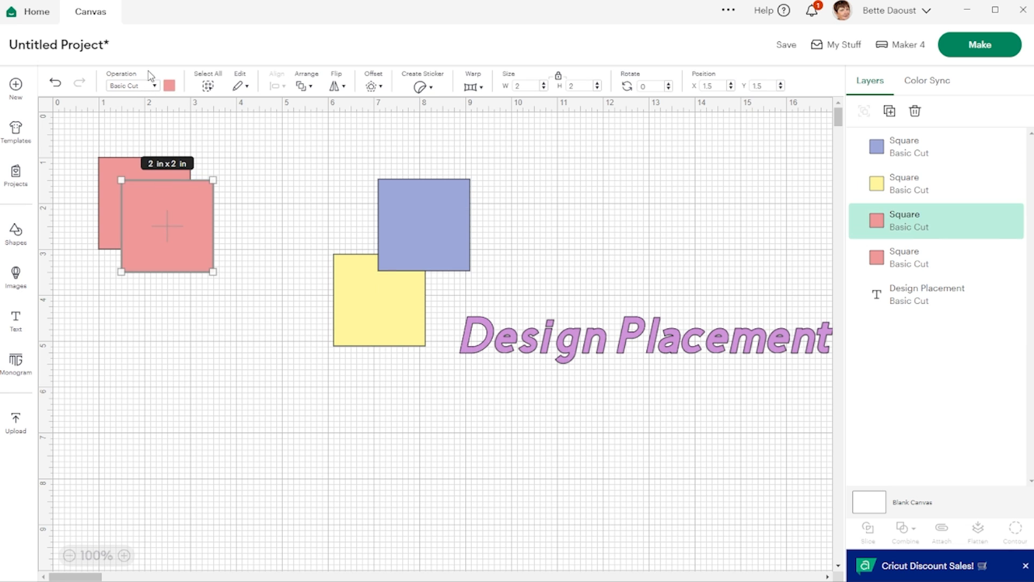
left_click(169, 86)
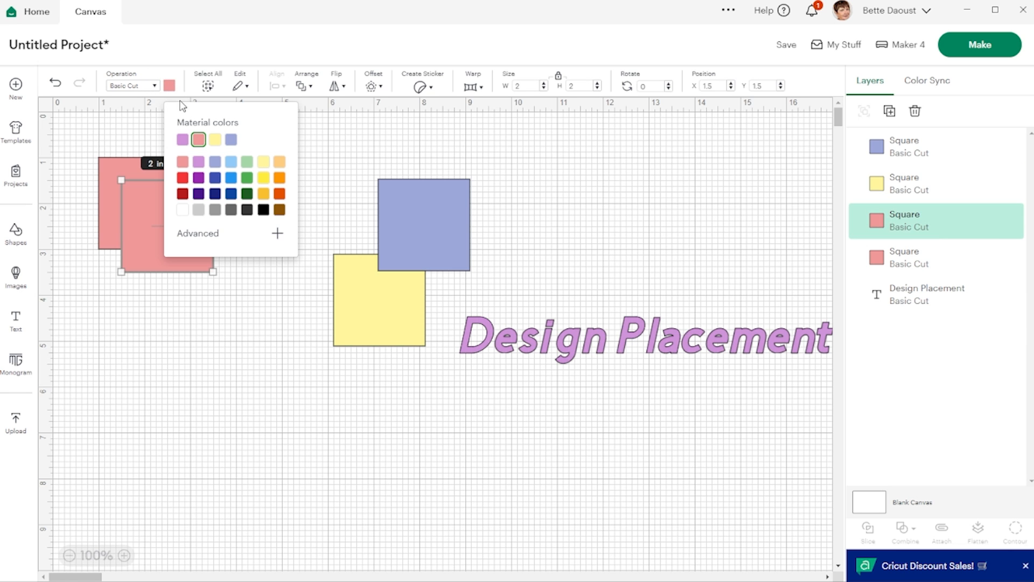
left_click(231, 180)
left_click(138, 367)
left_click_drag(142, 238, 280, 207)
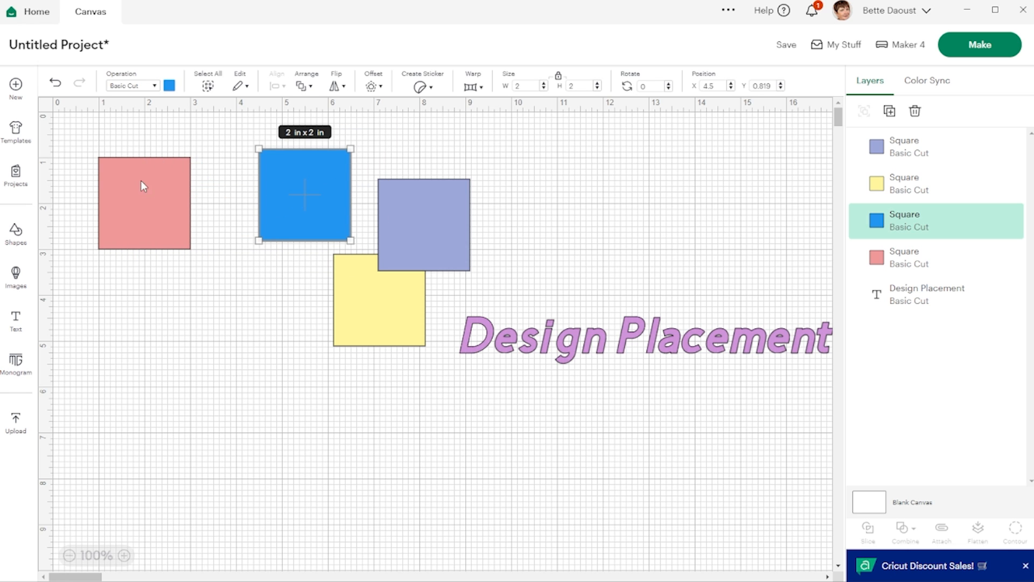
- Arrange the blue, yellow and lavender squares around the salmon square into a rough 2 × 2 grid
left_click(145, 193)
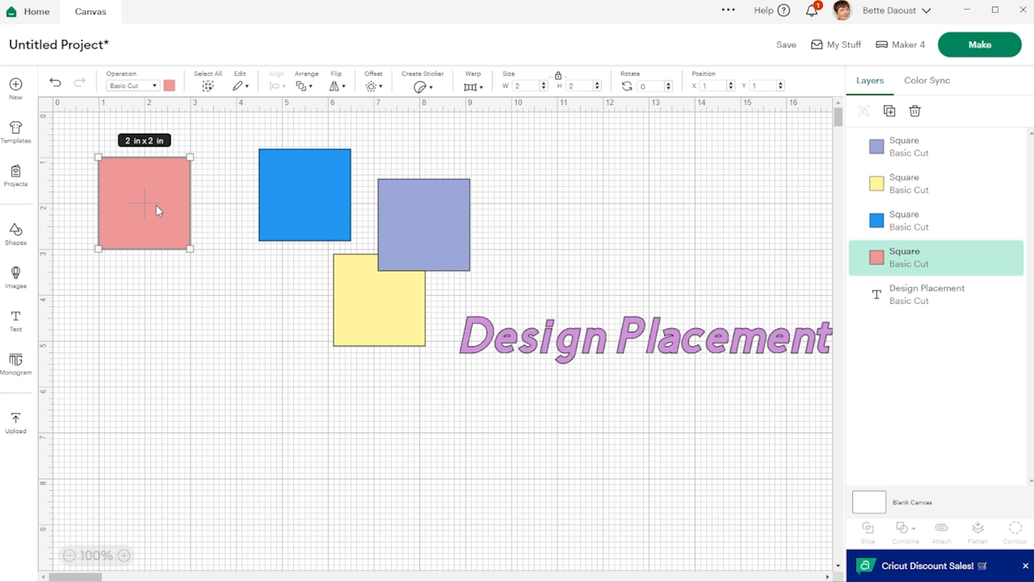
left_click_drag(296, 185, 238, 193)
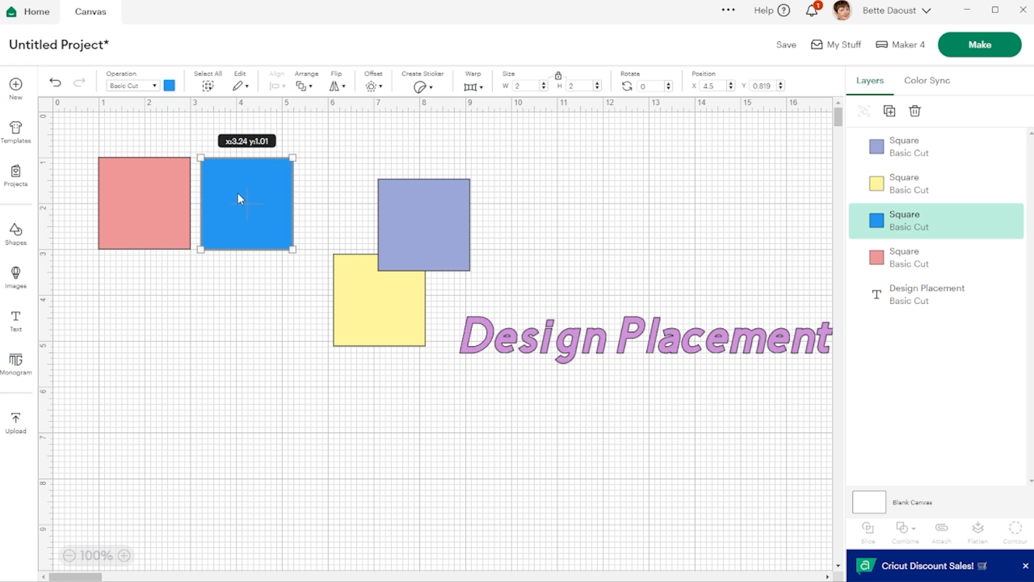
left_click_drag(350, 280, 119, 294)
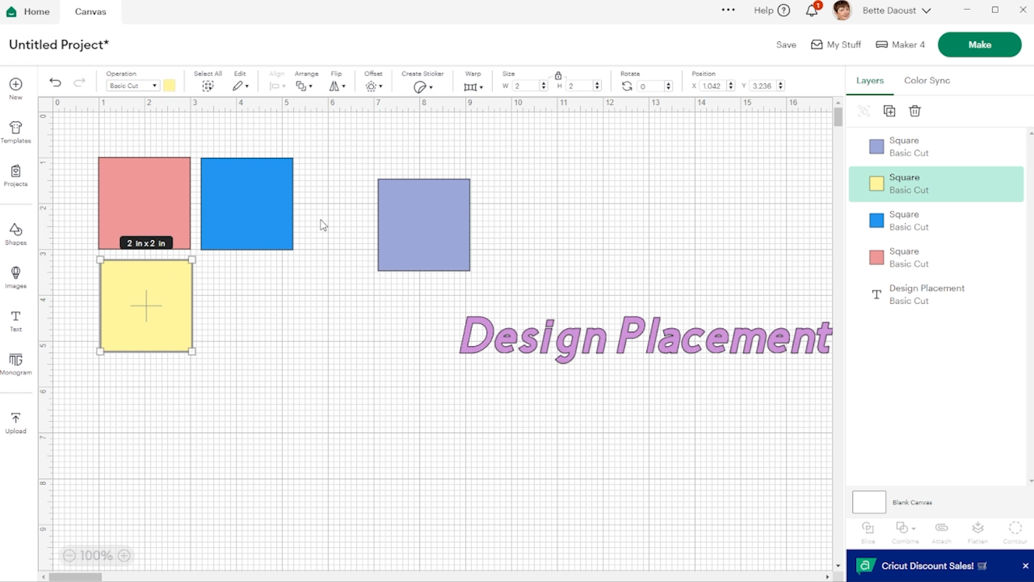
left_click_drag(397, 210, 233, 286)
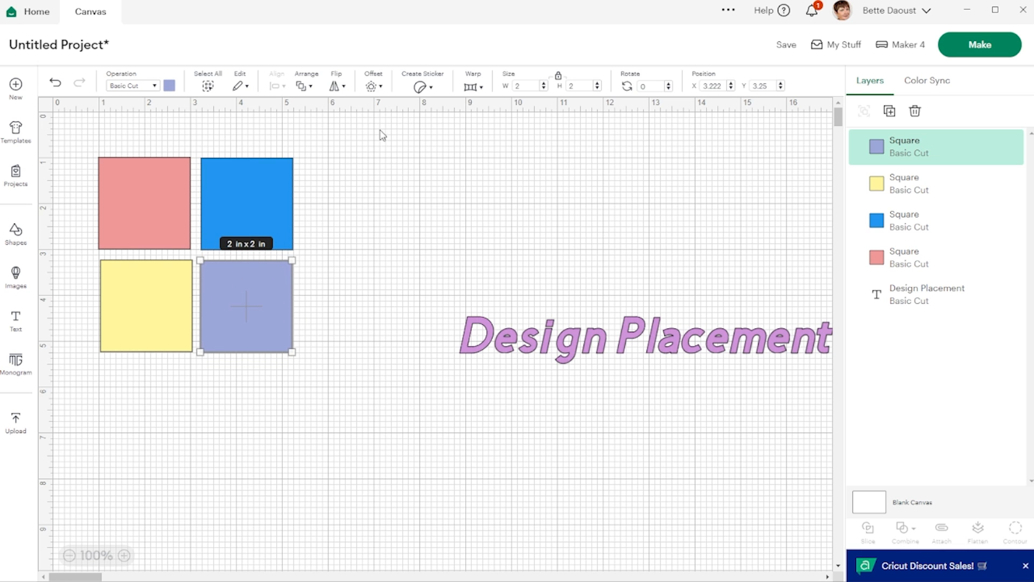
- Select the salmon and yellow squares together and align them left
left_click(127, 214)
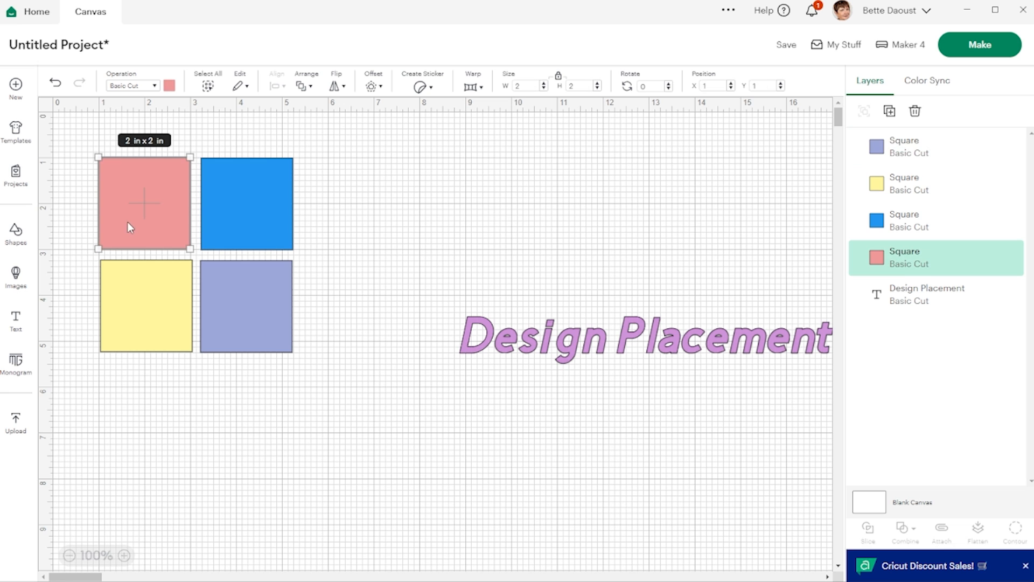
left_click(157, 298, "shift")
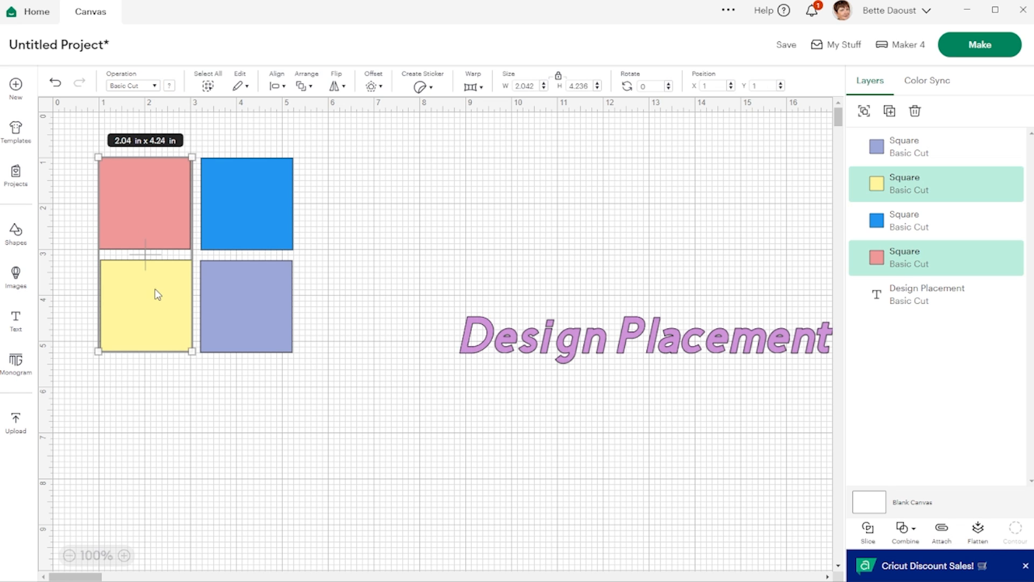
left_click(274, 86)
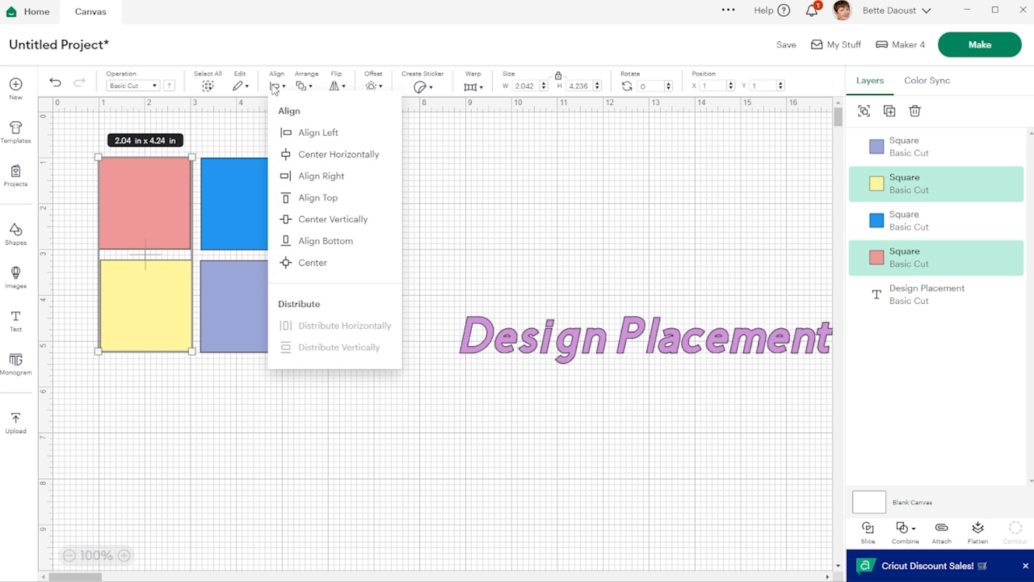
left_click(318, 133)
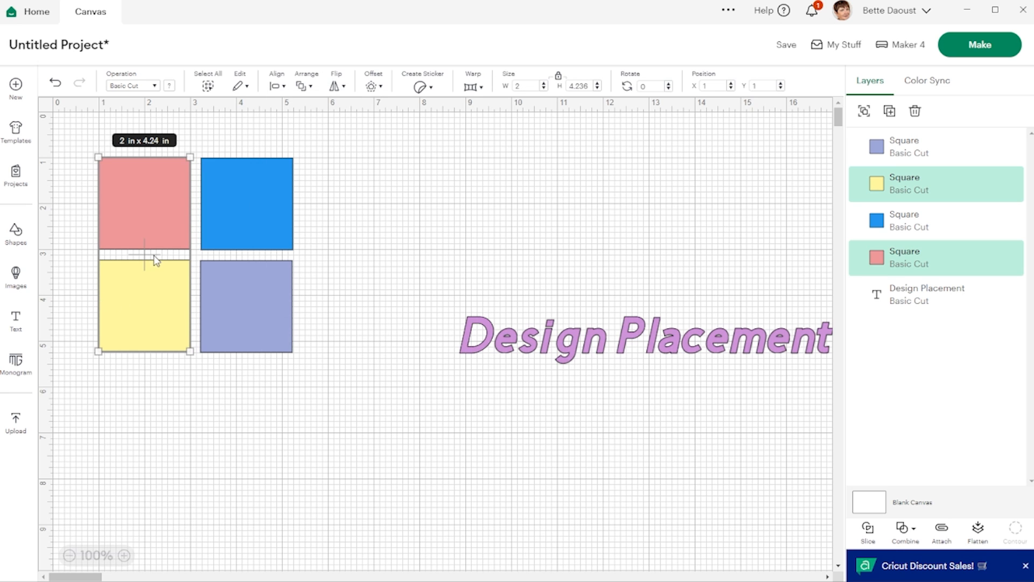
left_click(372, 187)
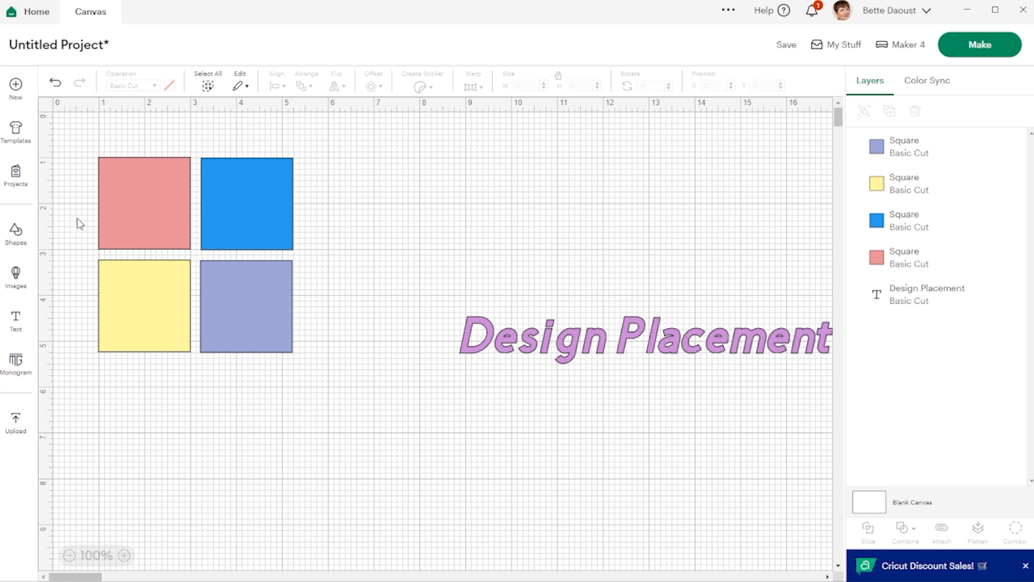
- Set the blue square's position to X 3 and Y 1
left_click(151, 190)
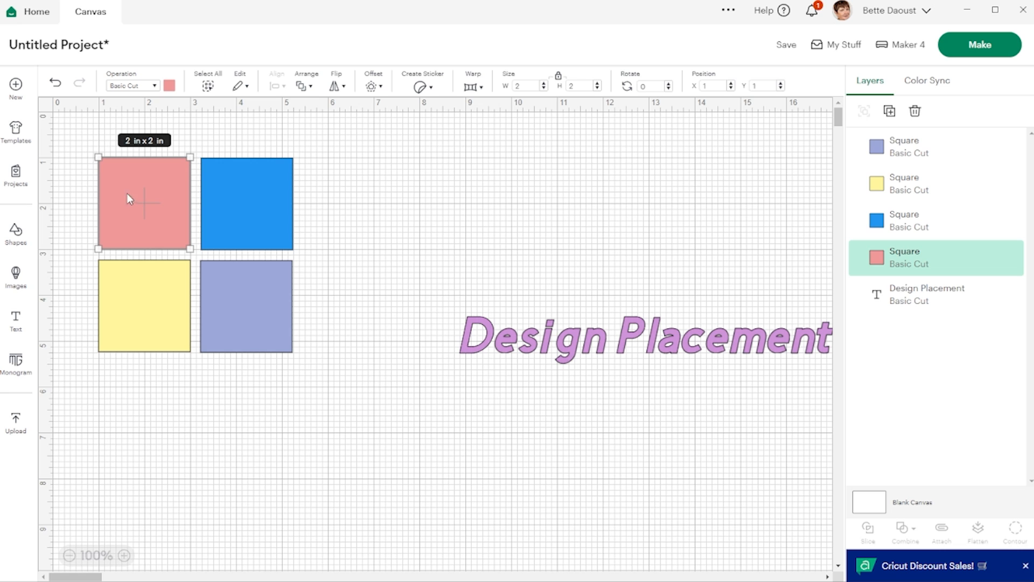
left_click(260, 189)
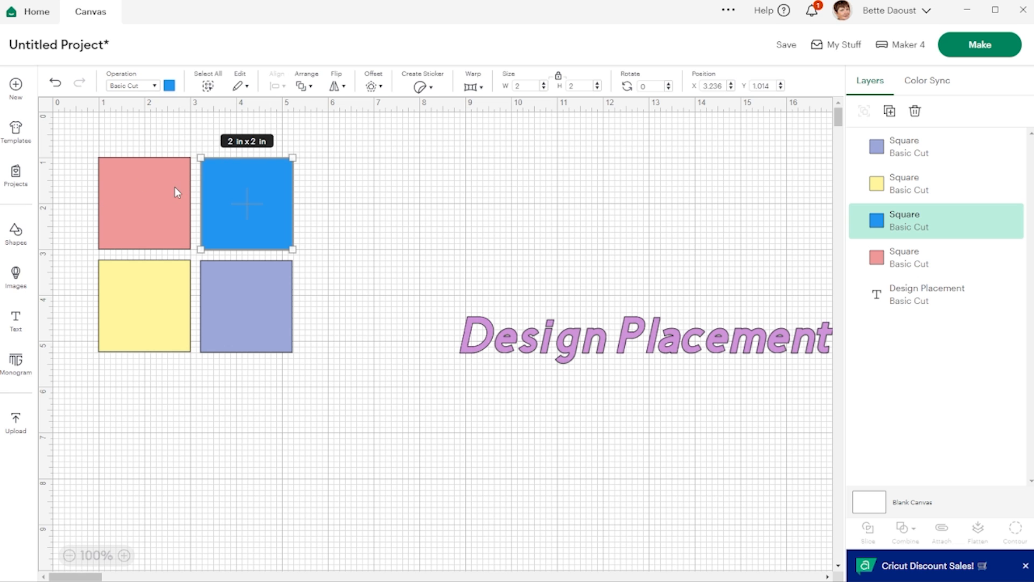
double_click(708, 86)
type("3")
key("Tab")
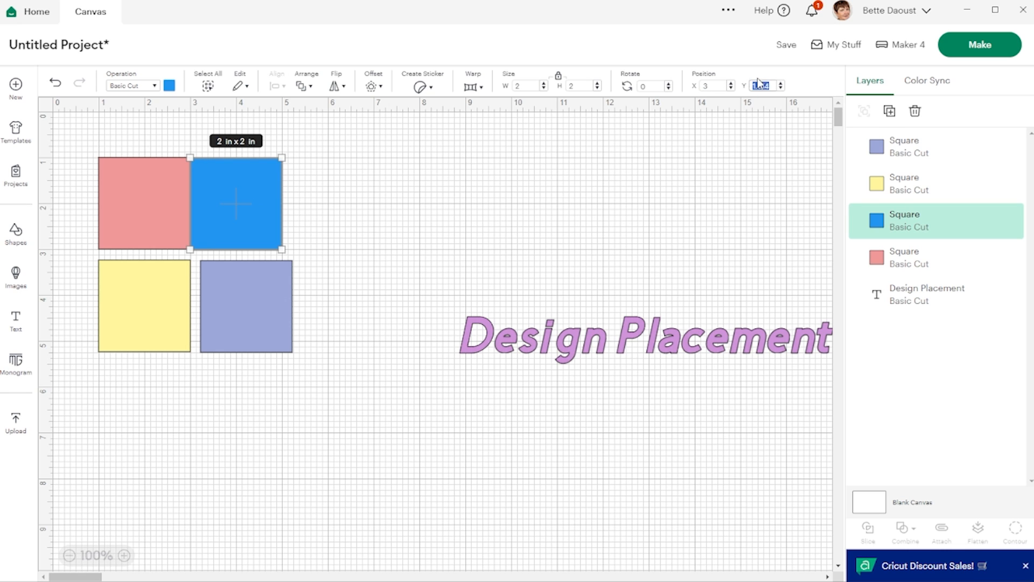
type("1")
key("Return")
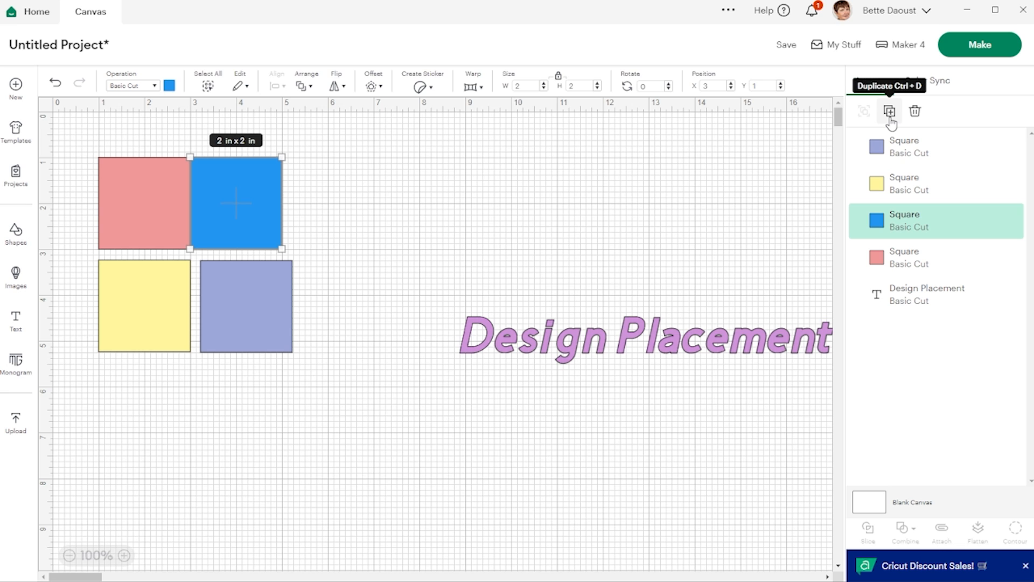
left_click(436, 162)
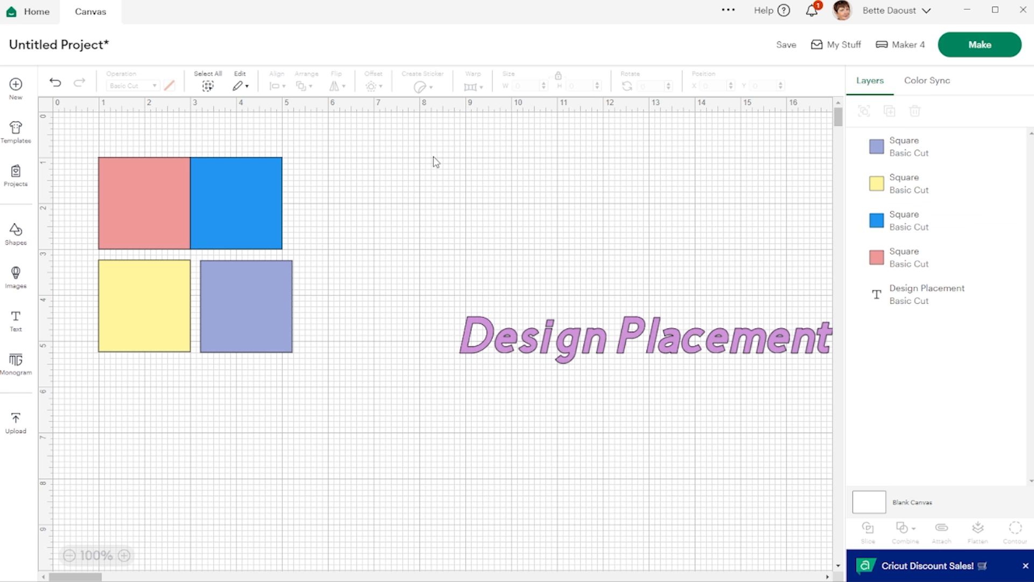
- Set the yellow square's Y position to 3
left_click(134, 323)
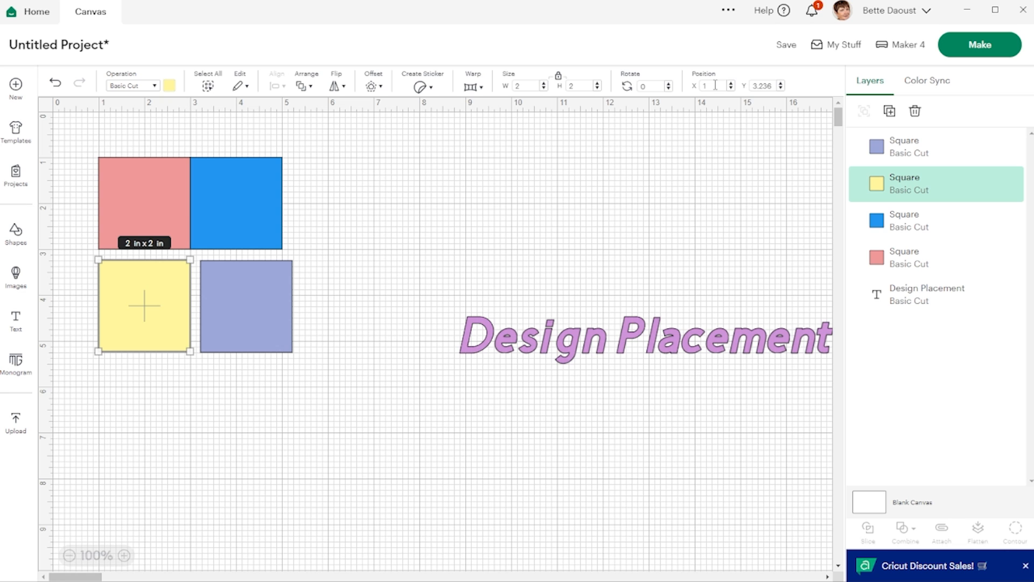
left_click(751, 84)
type("3")
key("Return")
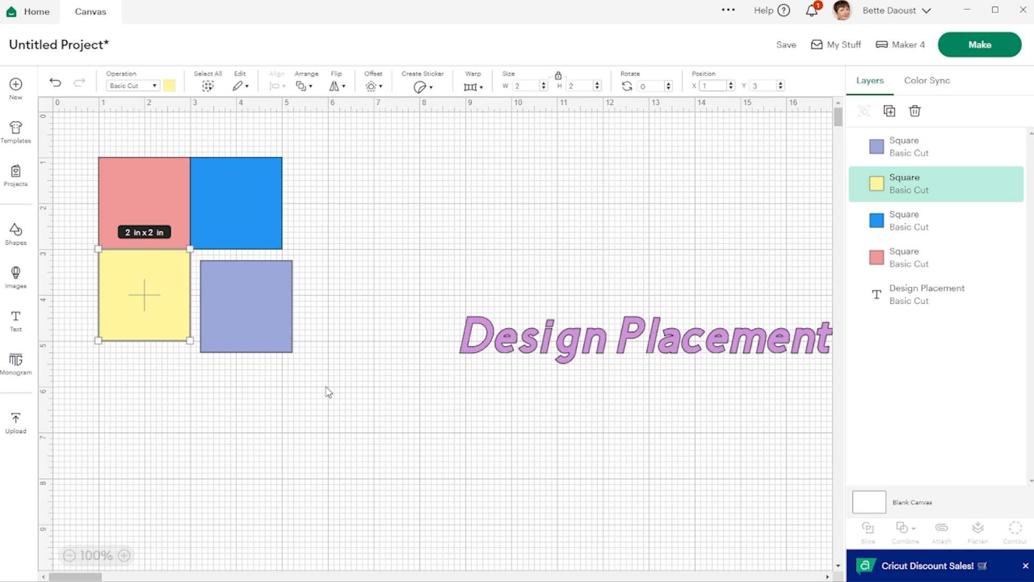
- Set the lavender square's position to X 3 and Y 3
left_click(284, 296)
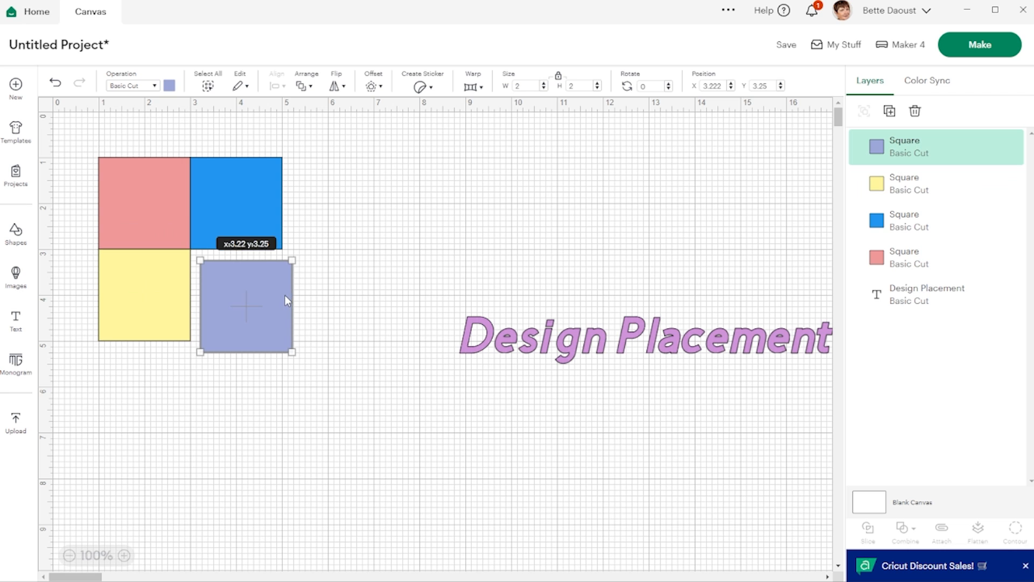
double_click(713, 89)
type("3")
key("Tab")
type("3")
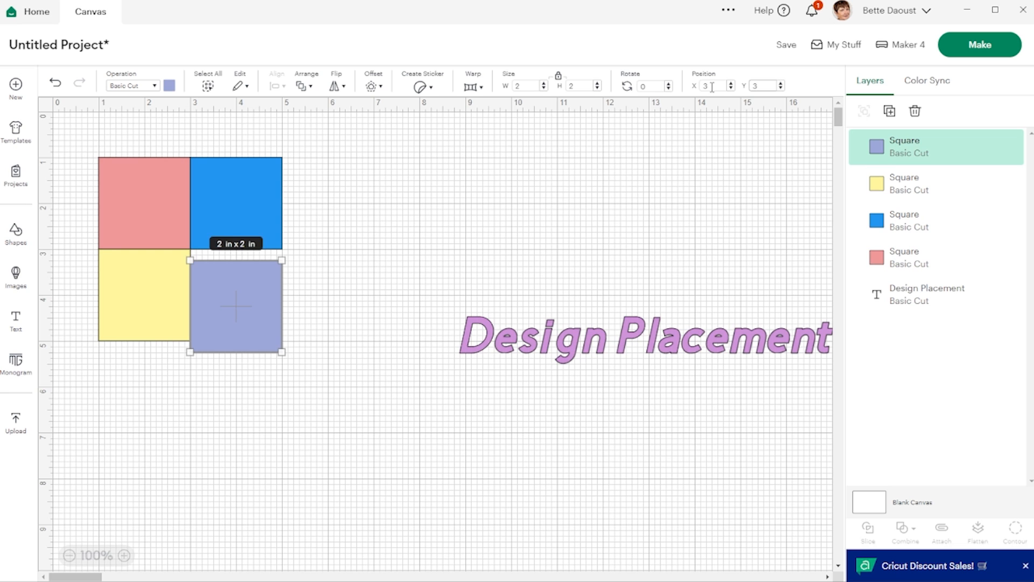
key("Return")
left_click(400, 199)
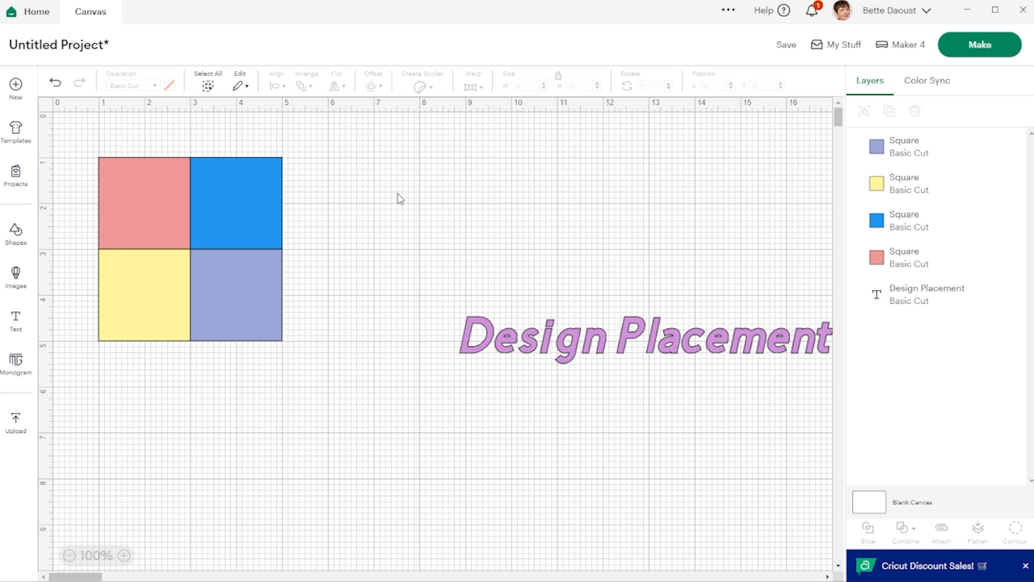
- Group the four squares and set the group's position to X 1 and Y 1
left_click_drag(74, 155, 337, 353)
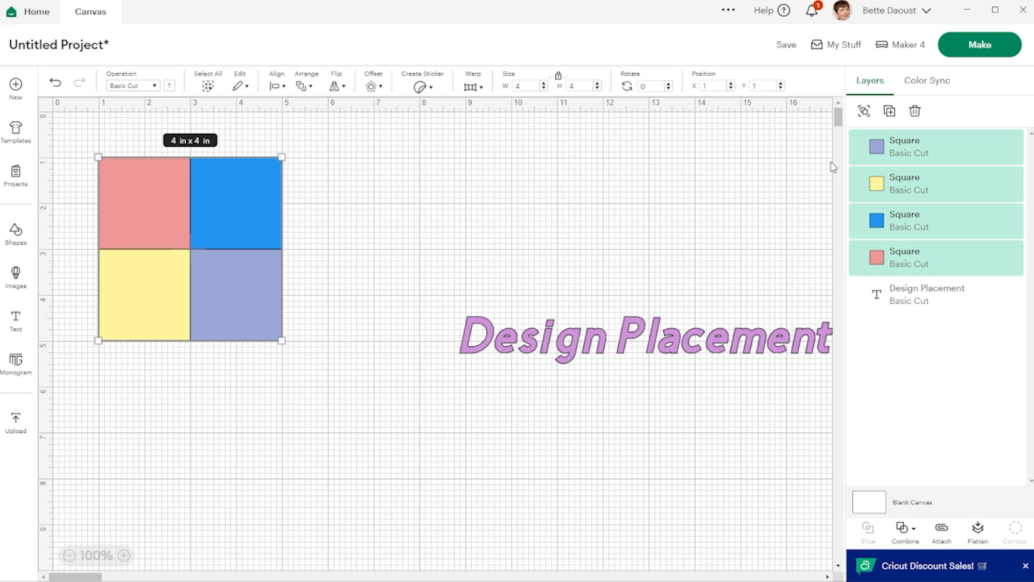
left_click(864, 111)
left_click_drag(237, 198, 280, 232)
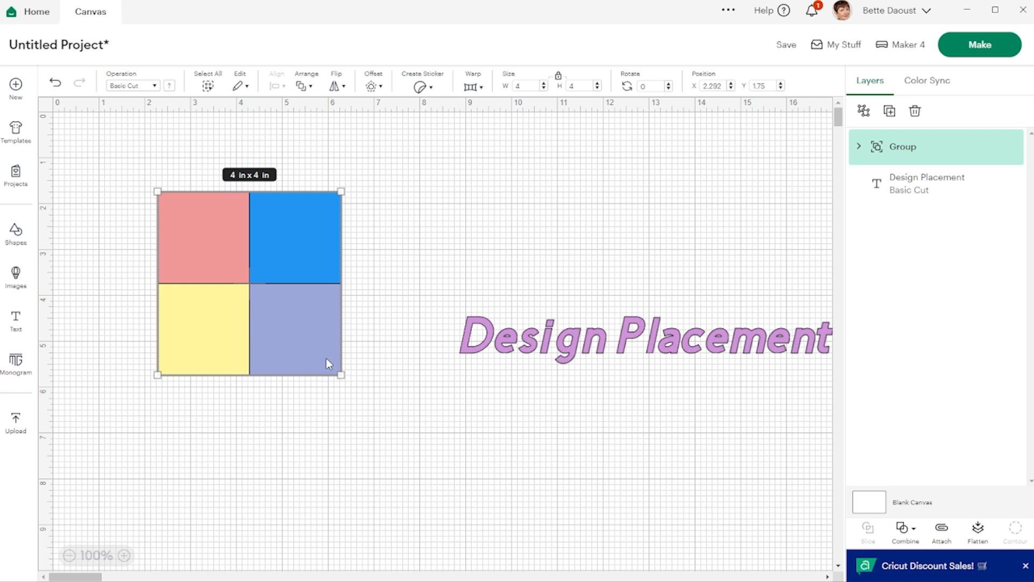
left_click_drag(306, 328, 244, 296)
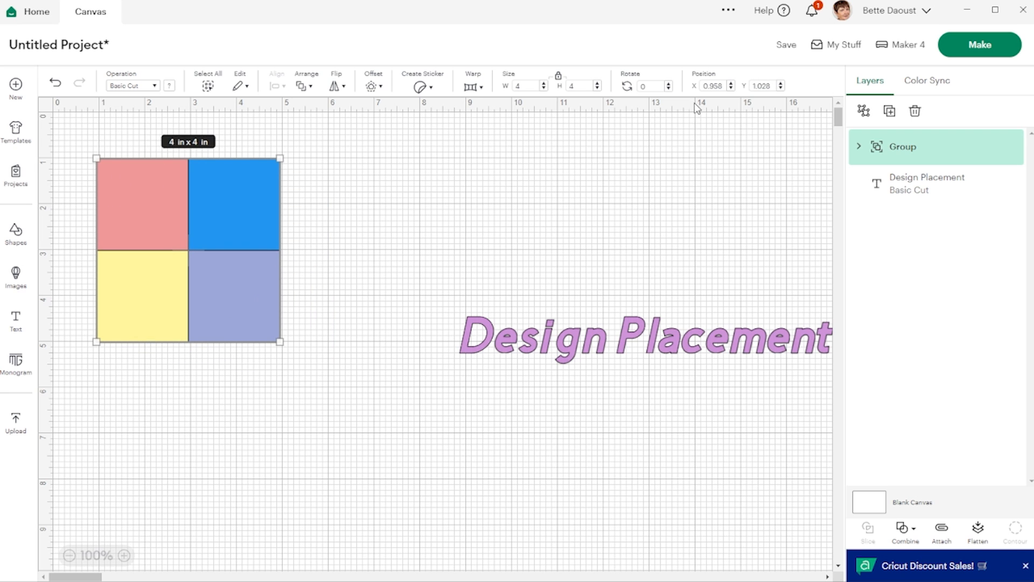
left_click(717, 85)
type("1")
key("Tab")
type("1")
key("Return")
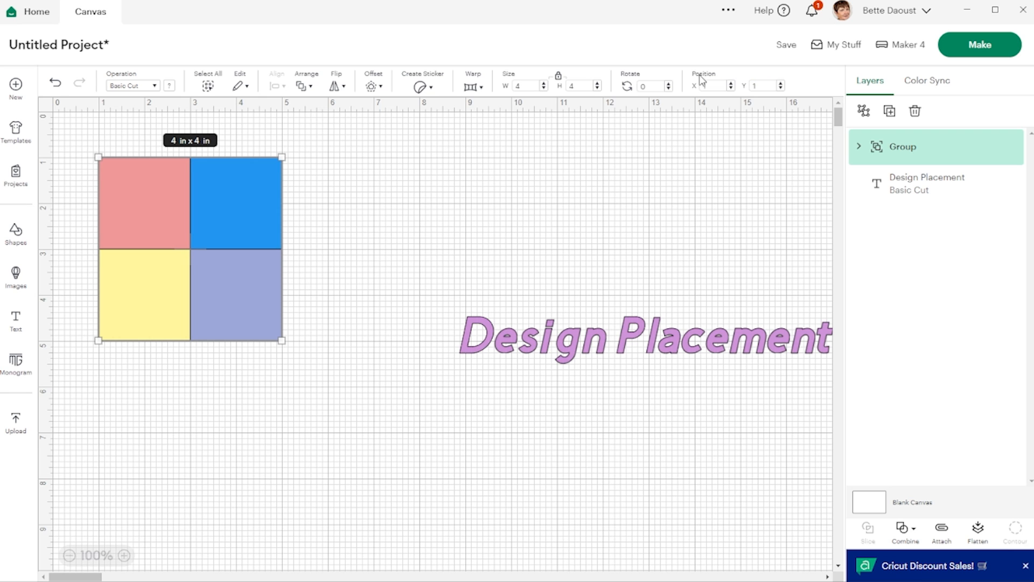
left_click(371, 236)
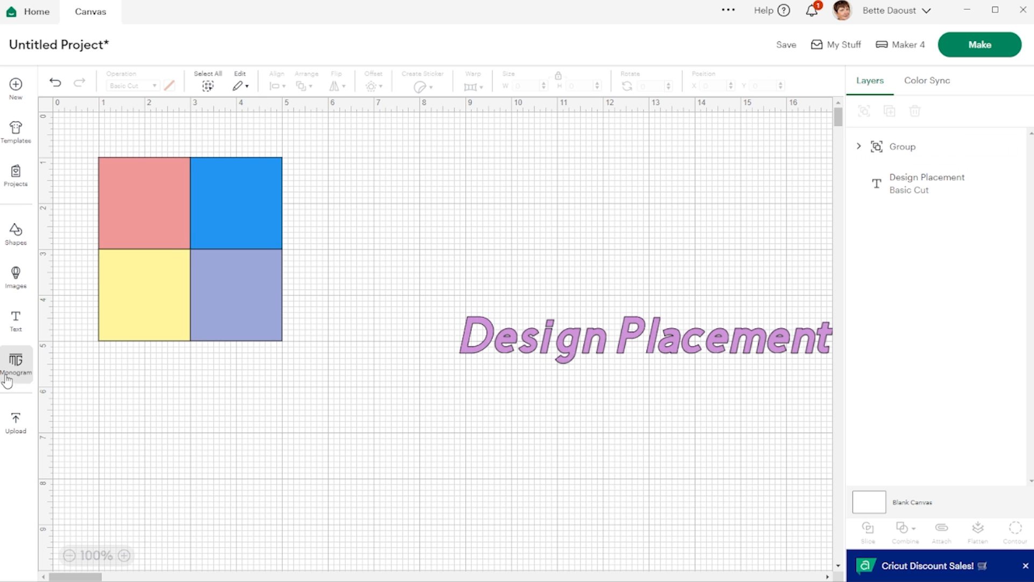
- Add a heart shape about 2 in wide onto the grid and colour it dark red
left_click(15, 239)
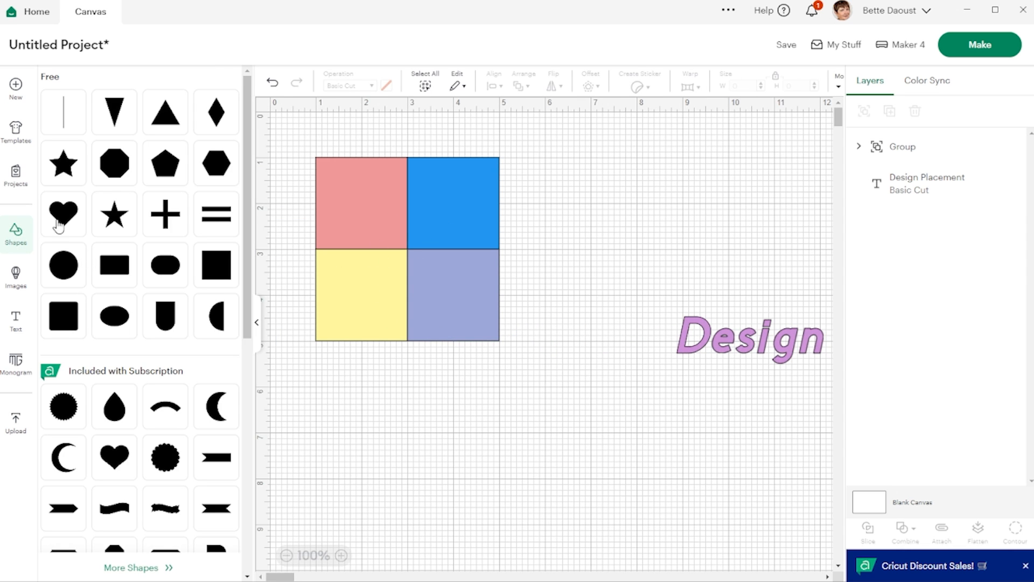
left_click_drag(63, 217, 383, 223)
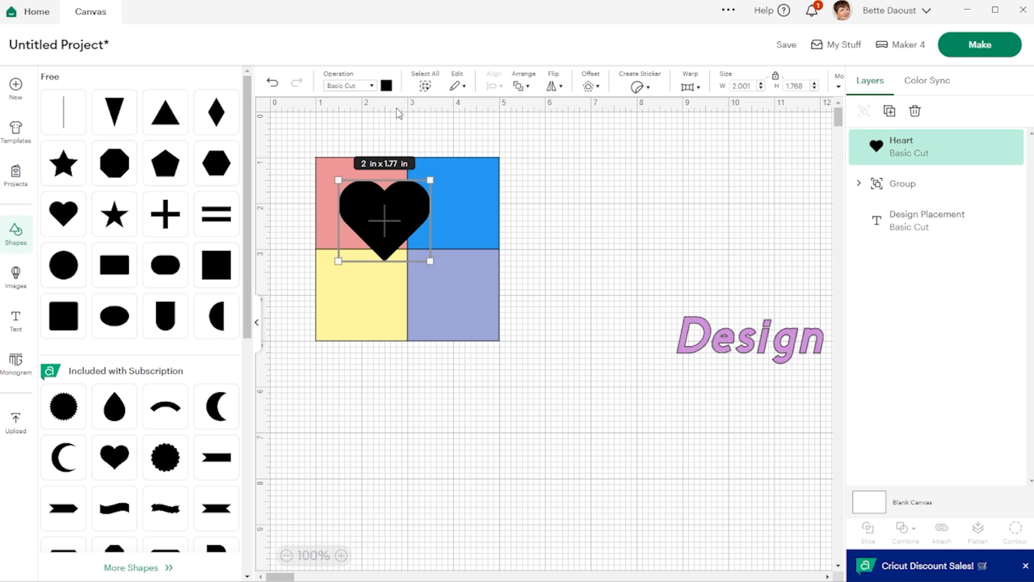
left_click(386, 85)
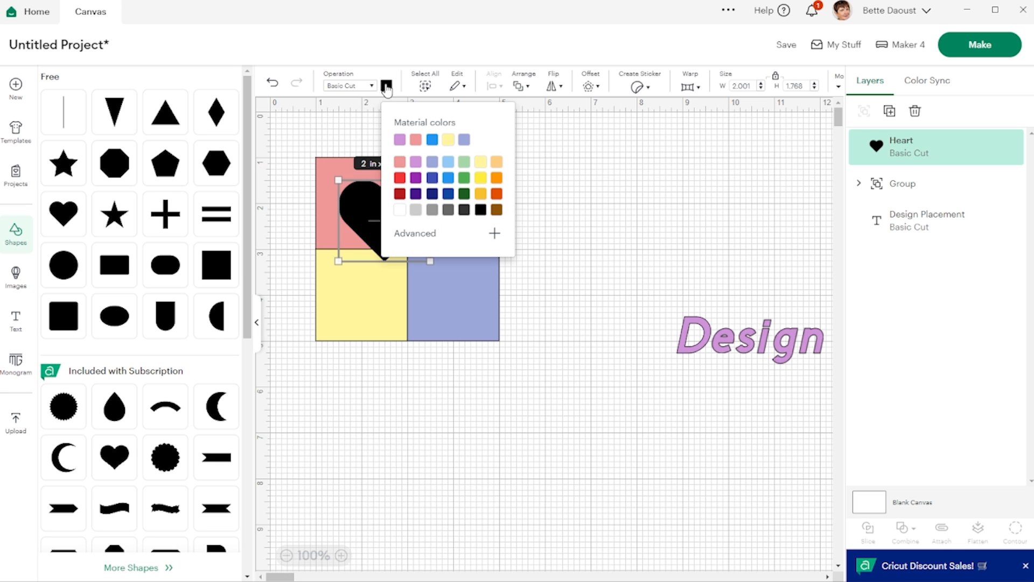
left_click(400, 194)
left_click(615, 226)
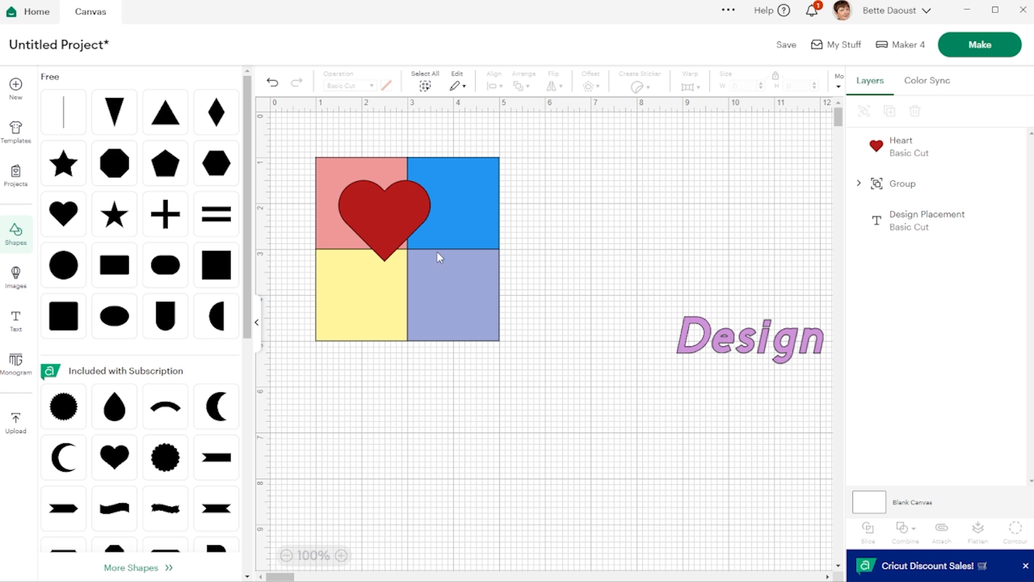
- Select the heart together with the square group and center them on each other
left_click_drag(300, 131, 549, 363)
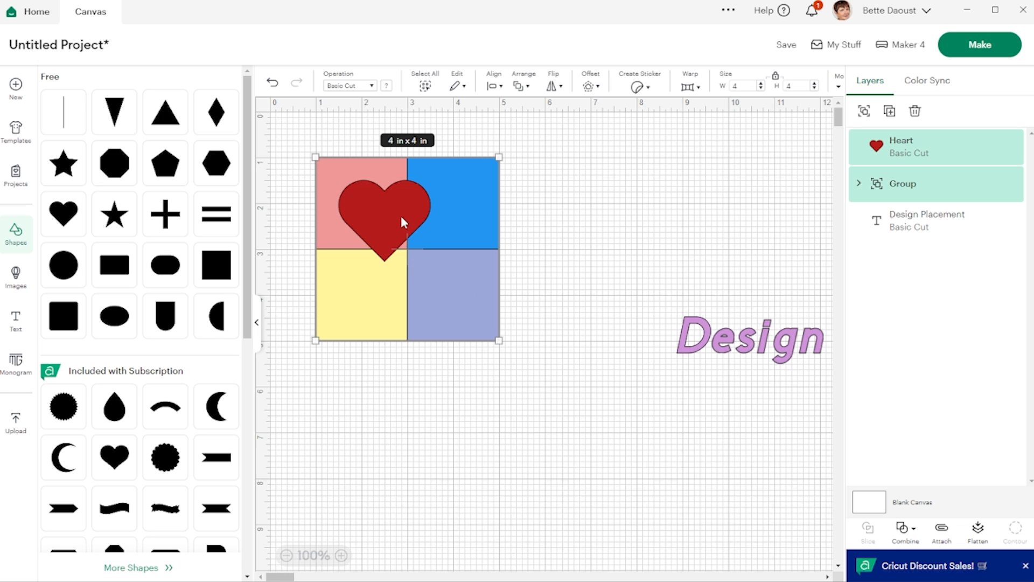
left_click(493, 86)
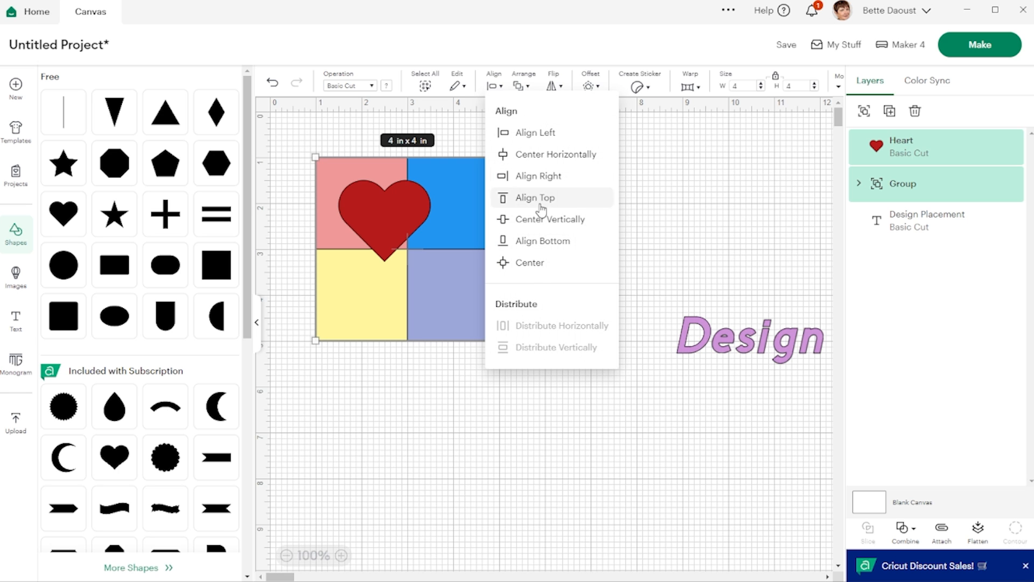
left_click(527, 265)
left_click(666, 202)
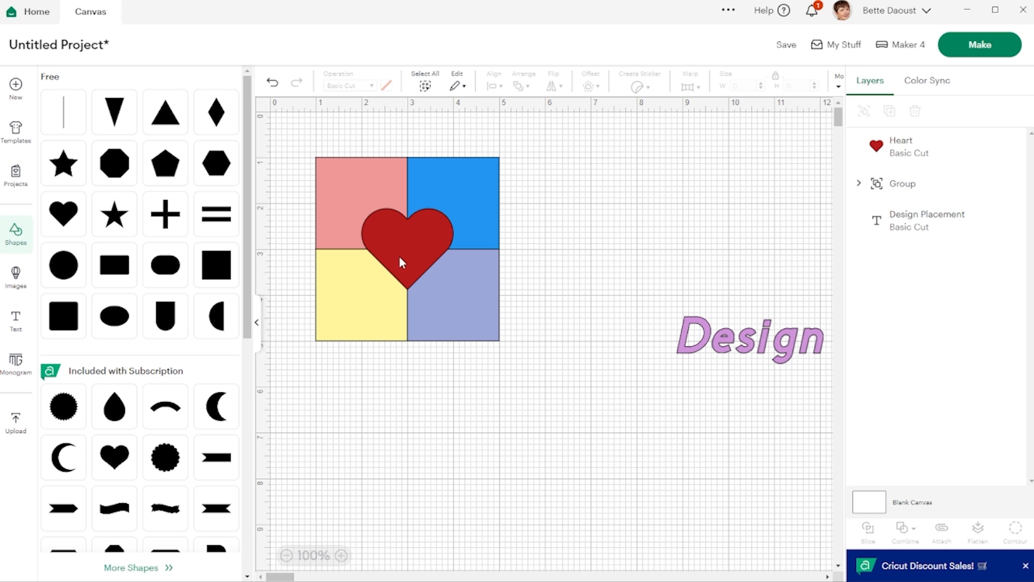
- Move the "Design Placement" text to sit below the square grid
left_click_drag(711, 340, 370, 405)
left_click(629, 256)
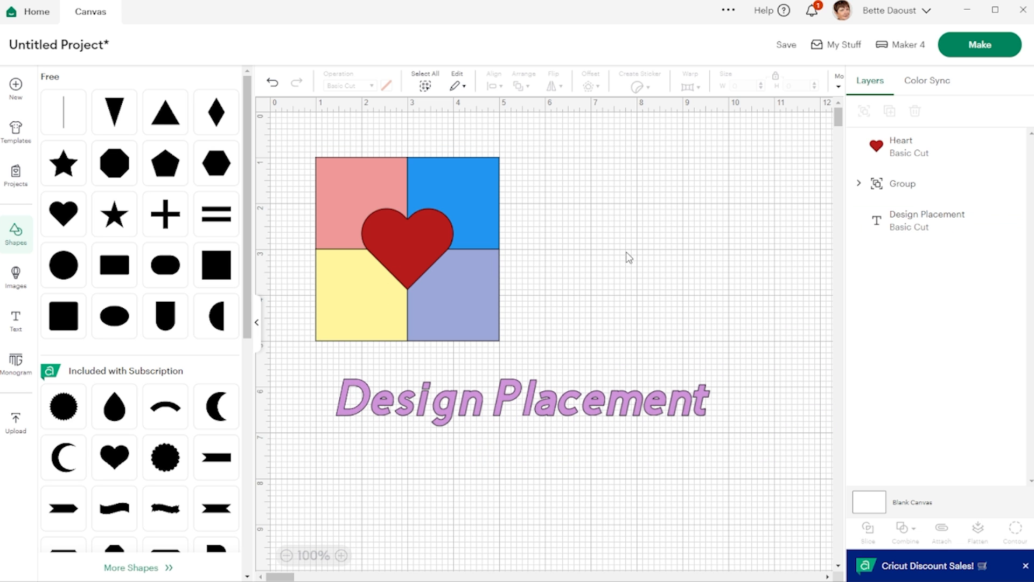